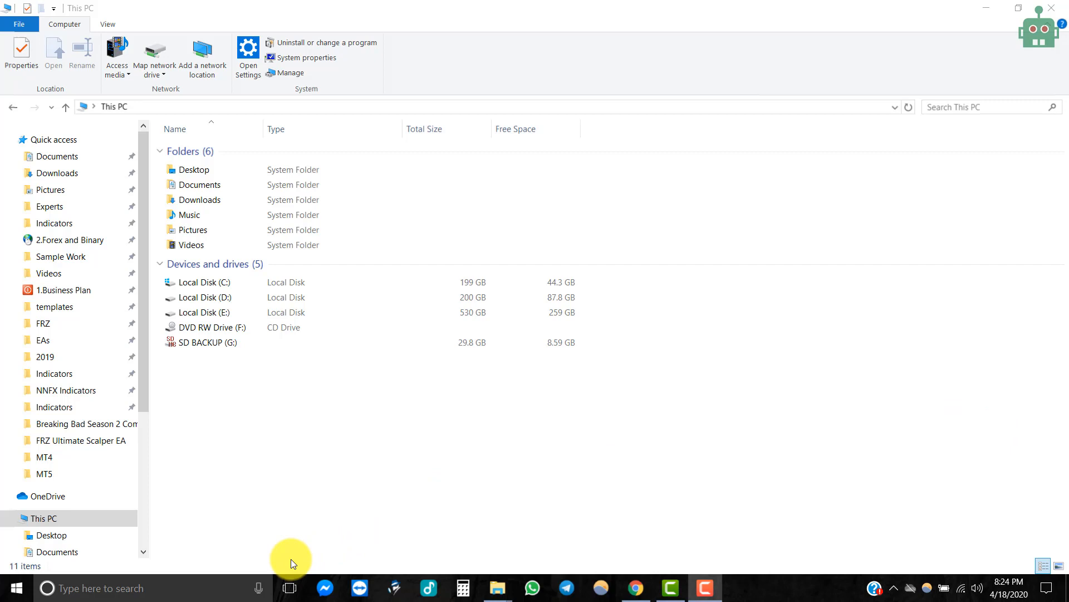
Step: Search Windows for 'remote desktop' and launch Remote Desktop Connection
click(200, 588)
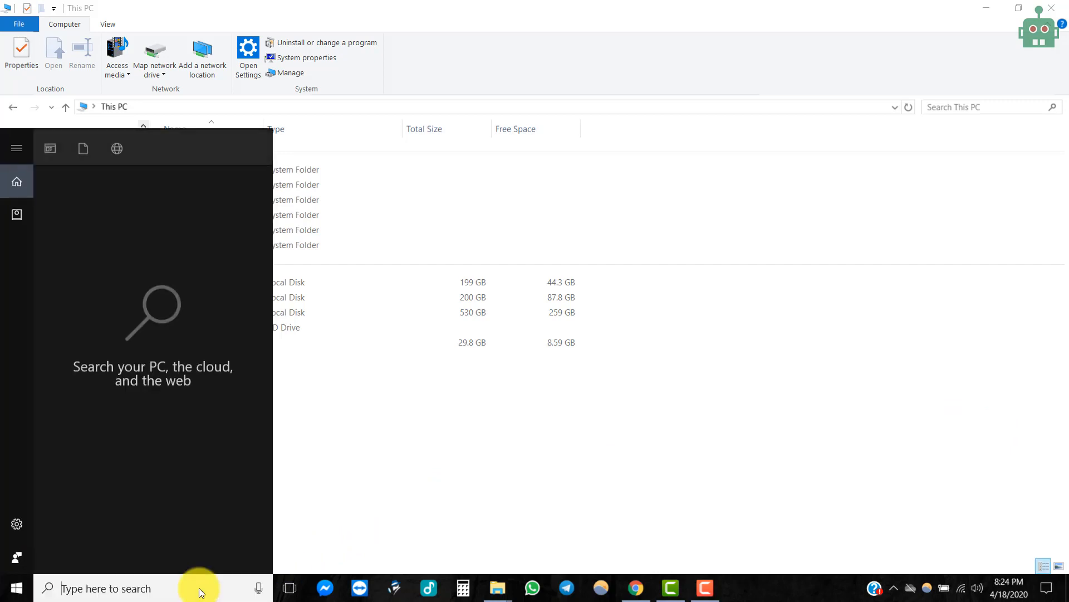
text(remote des)
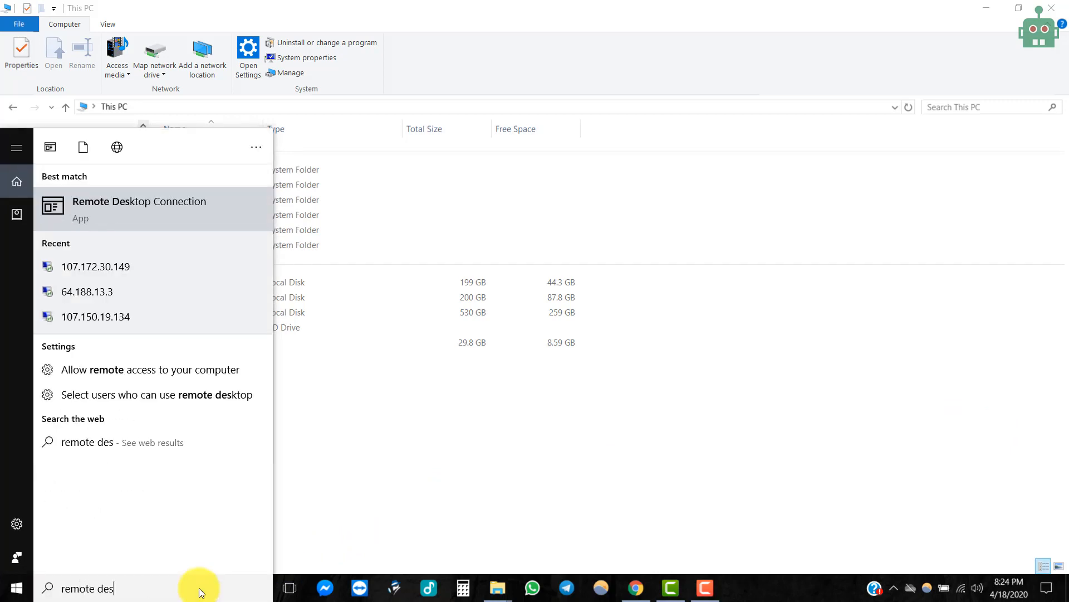
text(ktop)
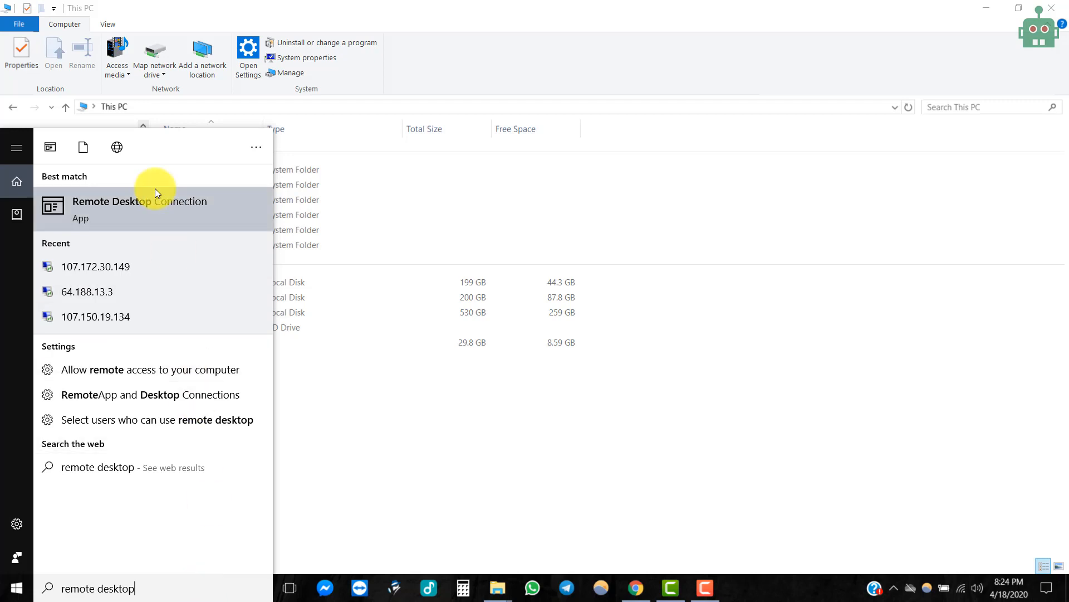
click(156, 201)
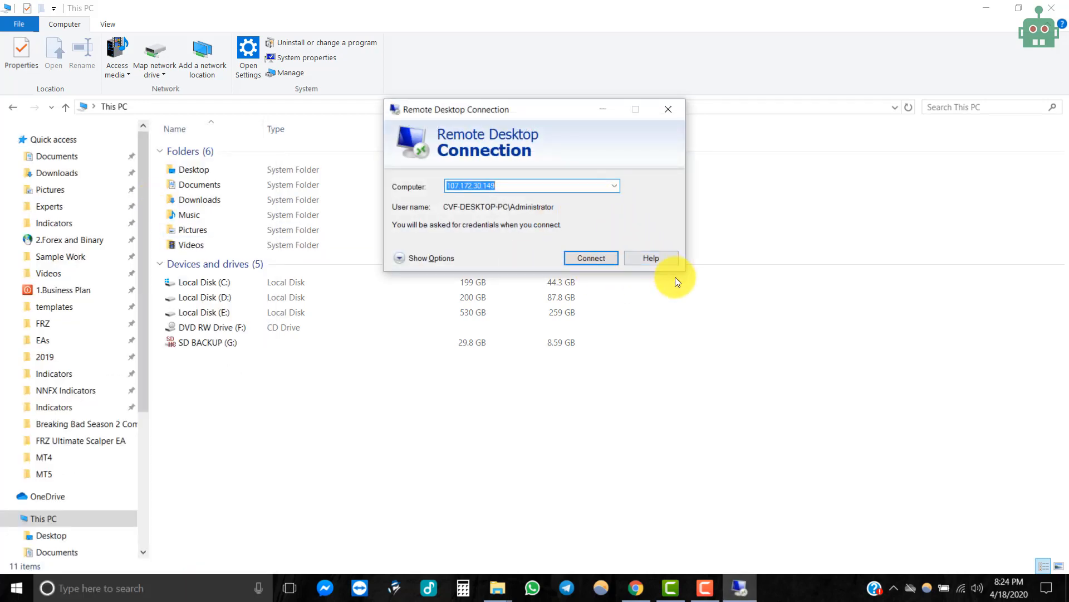
Step: Show the full connection settings and trim the user name to just 'Administrator'
click(432, 258)
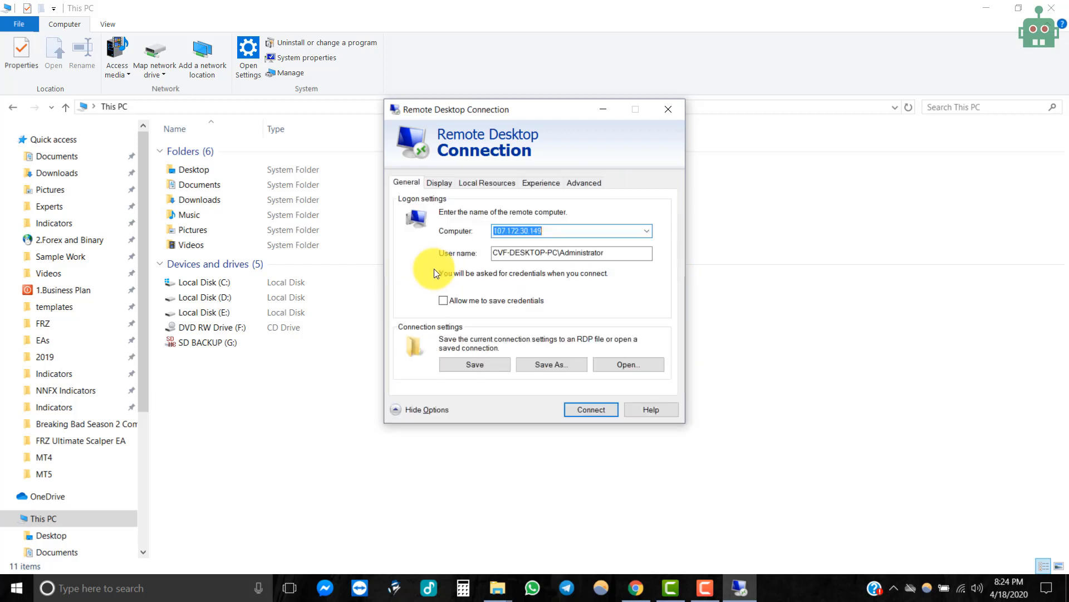
click(560, 231)
drag(559, 230, 476, 230)
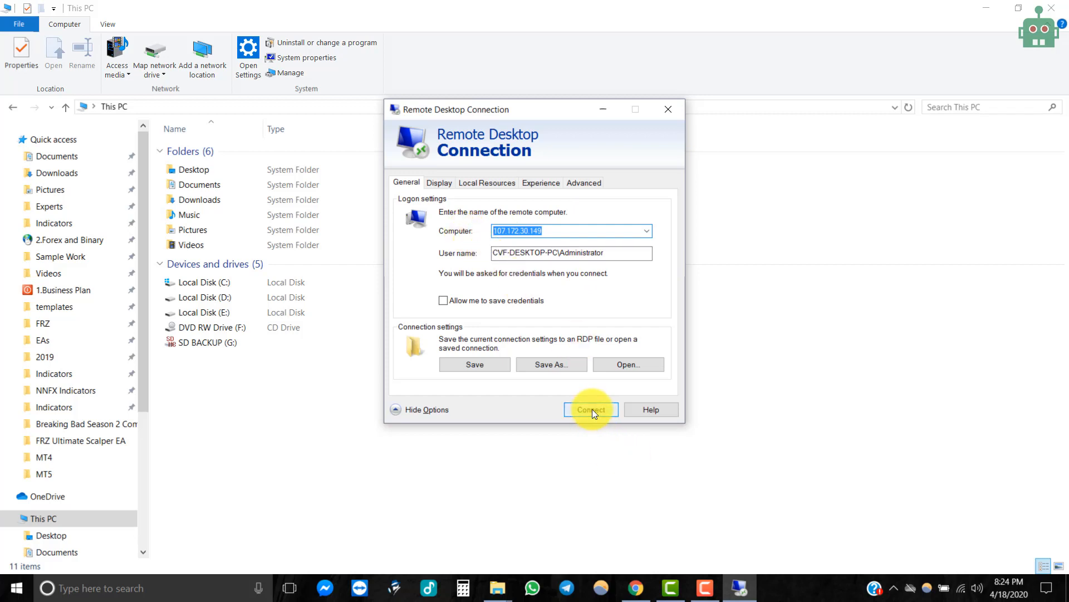
click(561, 253)
drag(560, 253, 483, 252)
key(BackSpace)
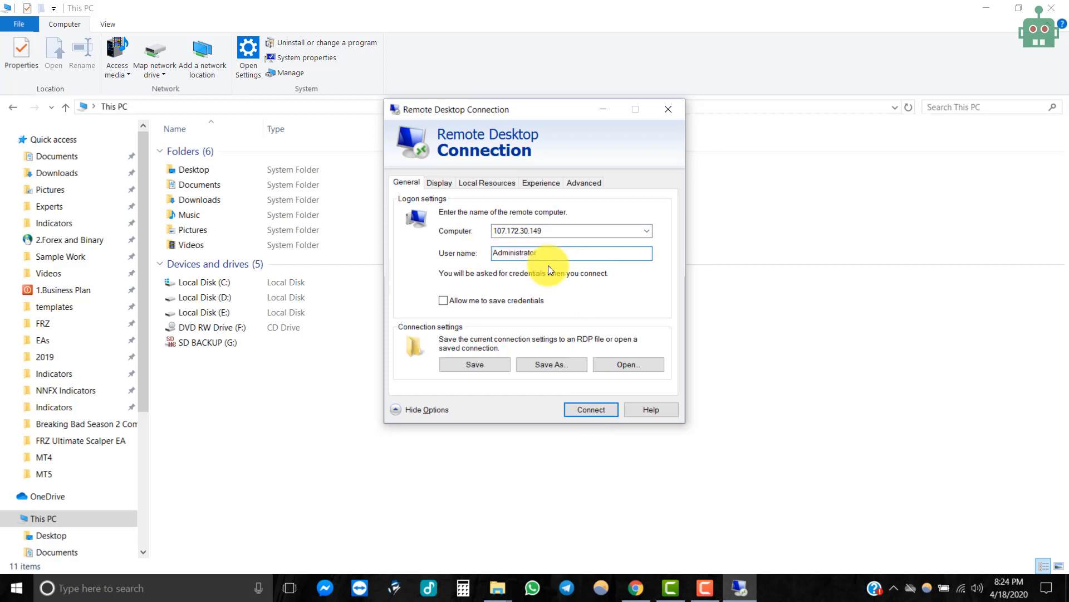
Step: Start connecting to the remote computer at 107.172.30.149
click(568, 231)
click(566, 252)
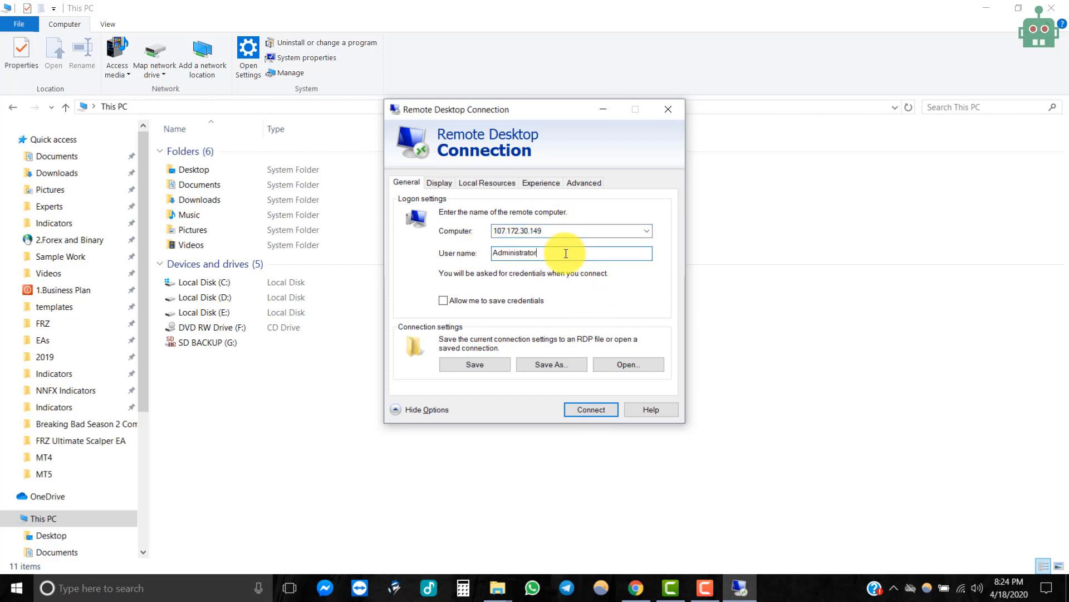
click(598, 409)
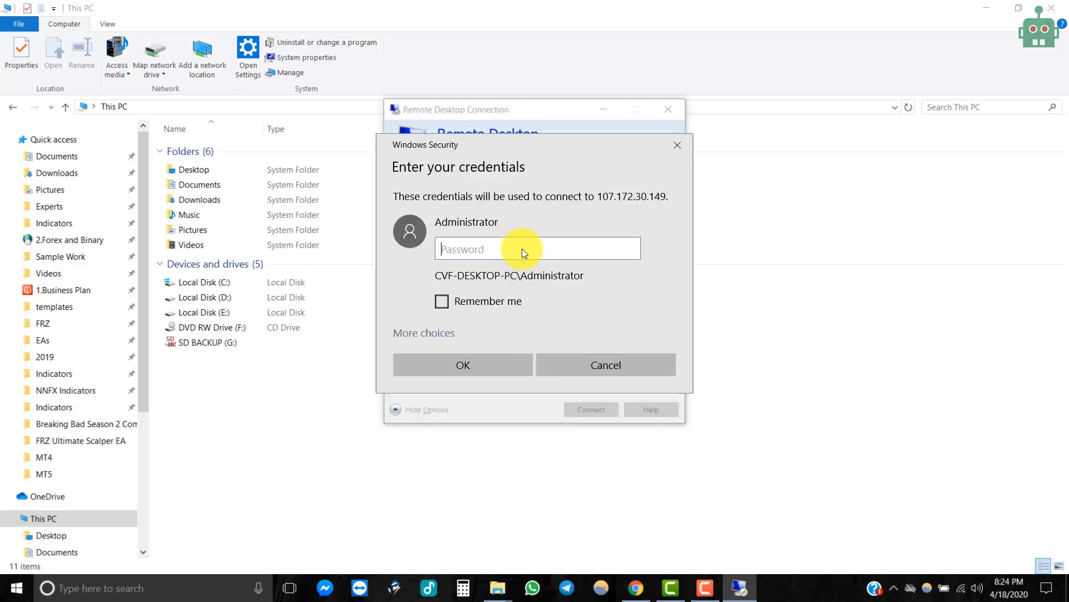
text(•••••••)
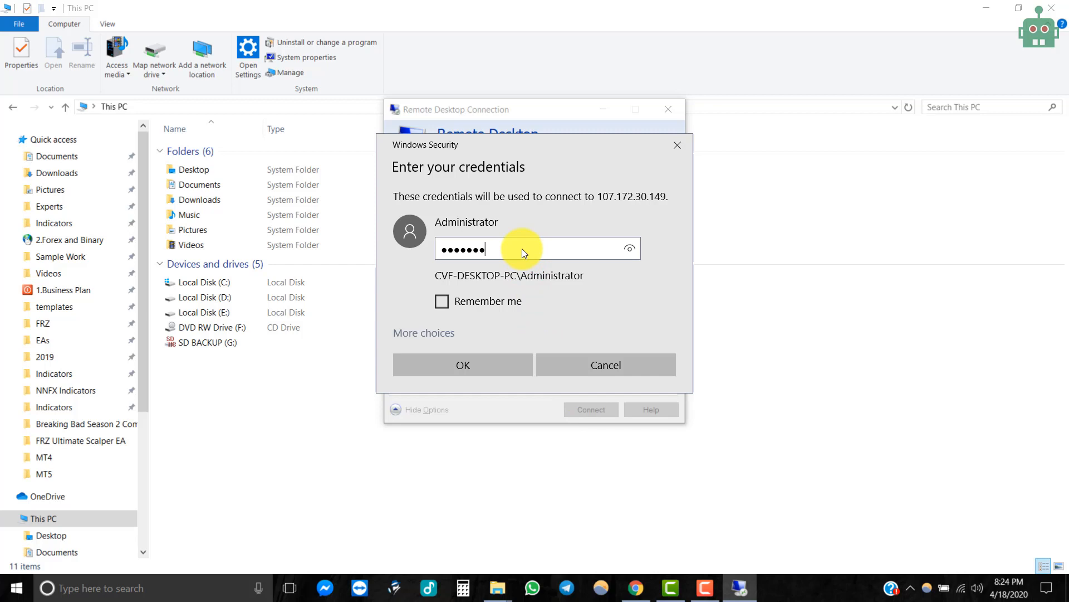
text(••)
Step: Enter the Administrator password with Remember me ticked and log in to the VPS desktop
click(442, 301)
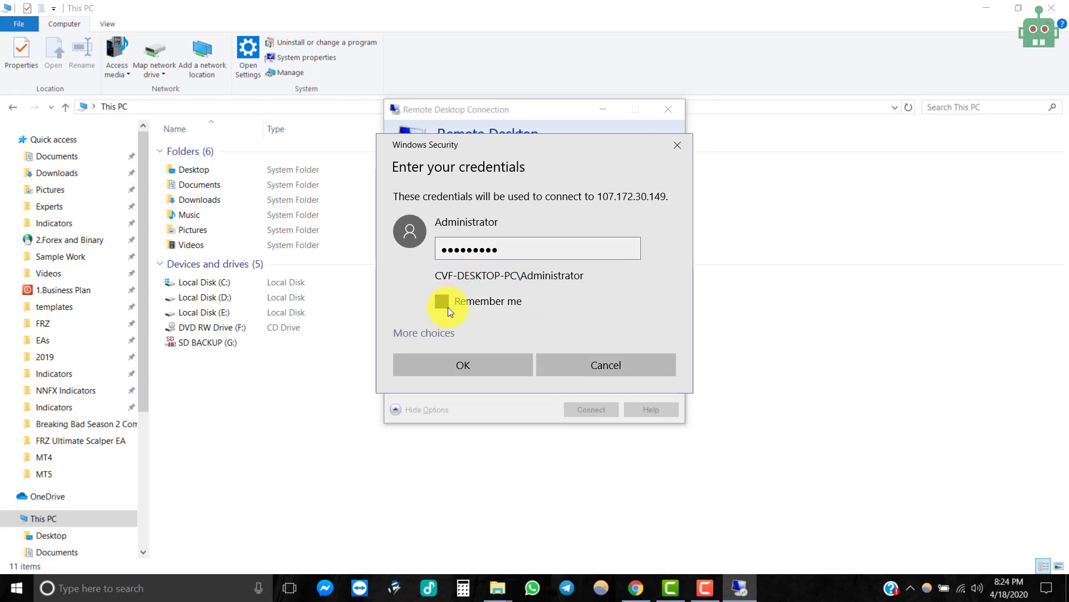
click(465, 364)
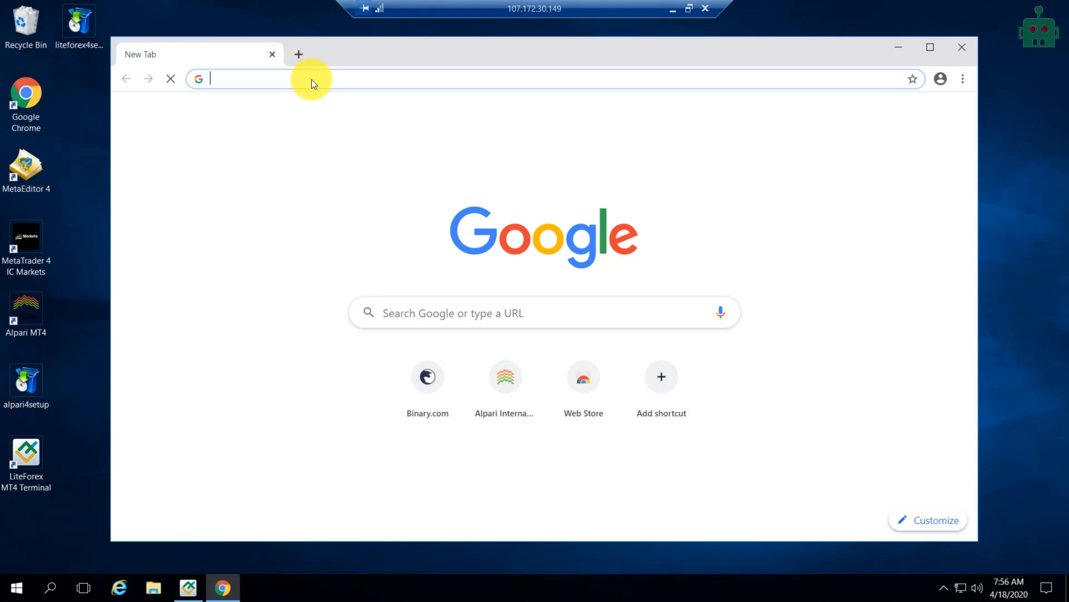
text(al)
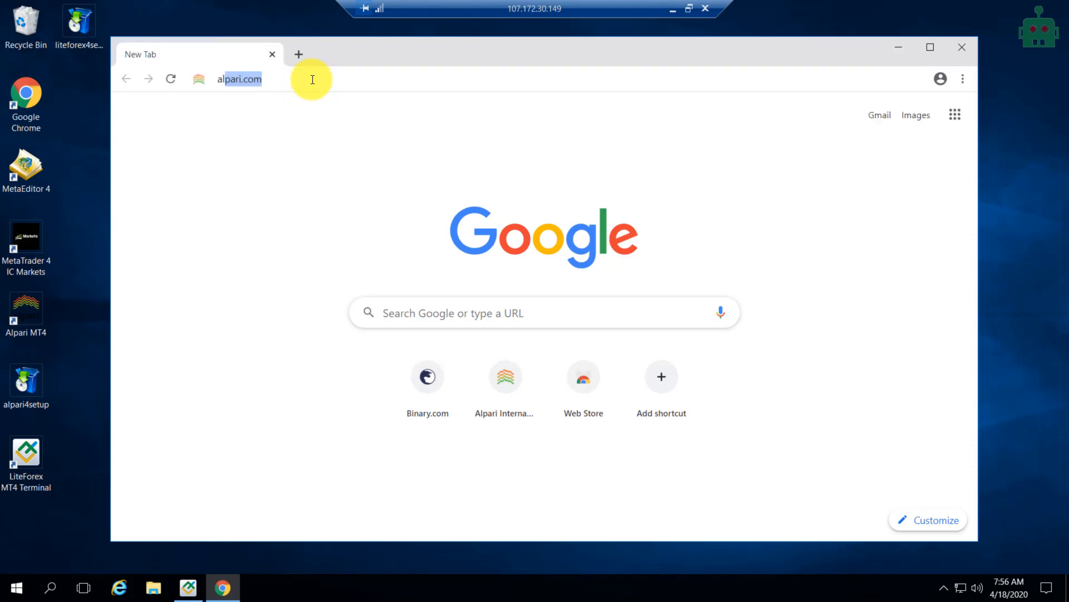
text(pari.com)
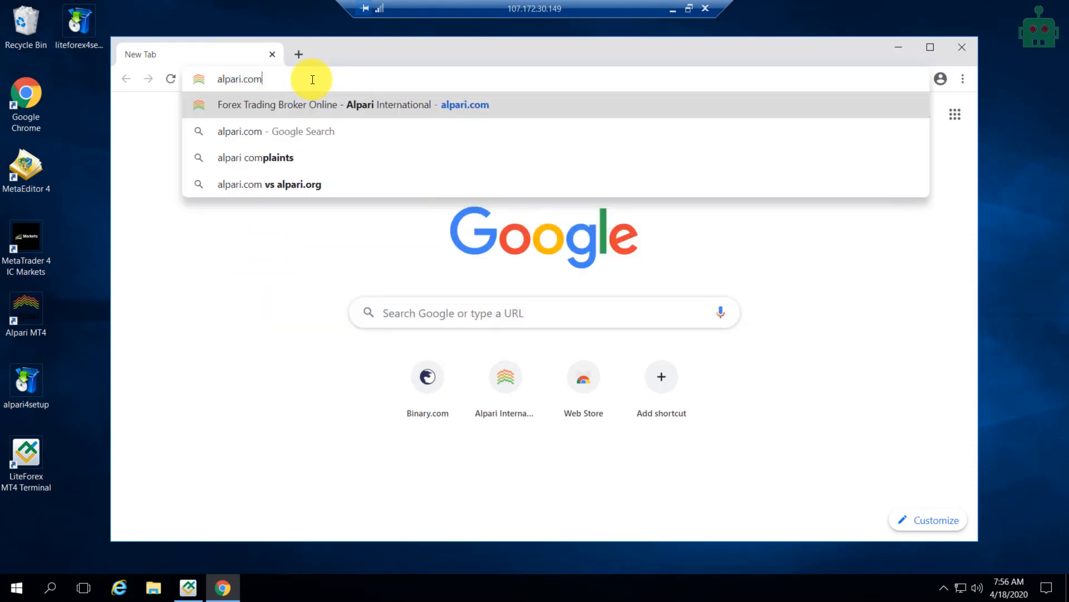
Step: Go to alpari.com in Chrome, reach its login page, and select the alpari4setup installer on the desktop
key(Return)
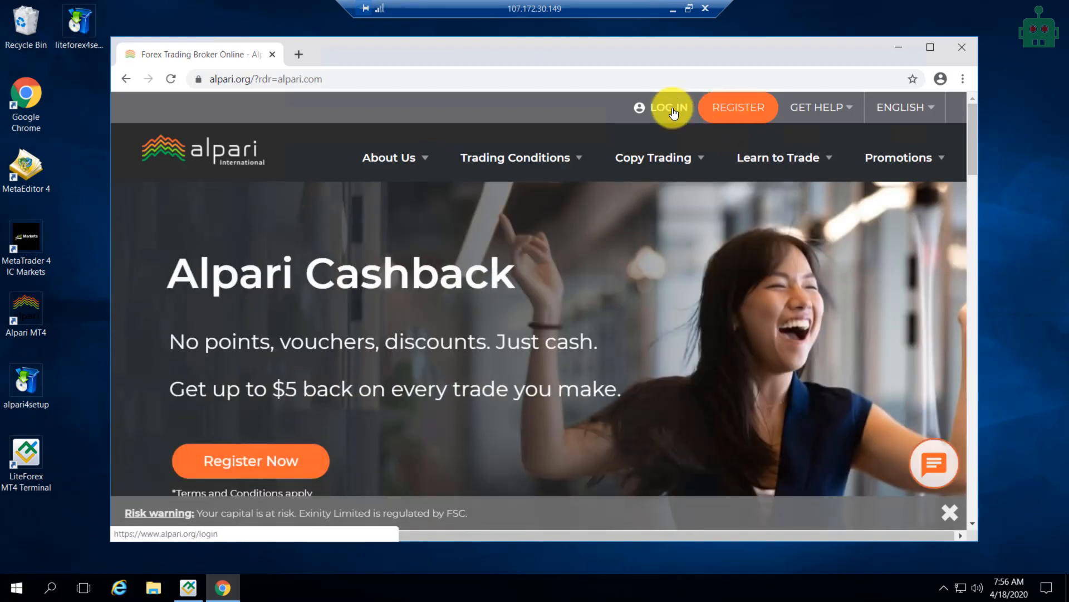
click(673, 111)
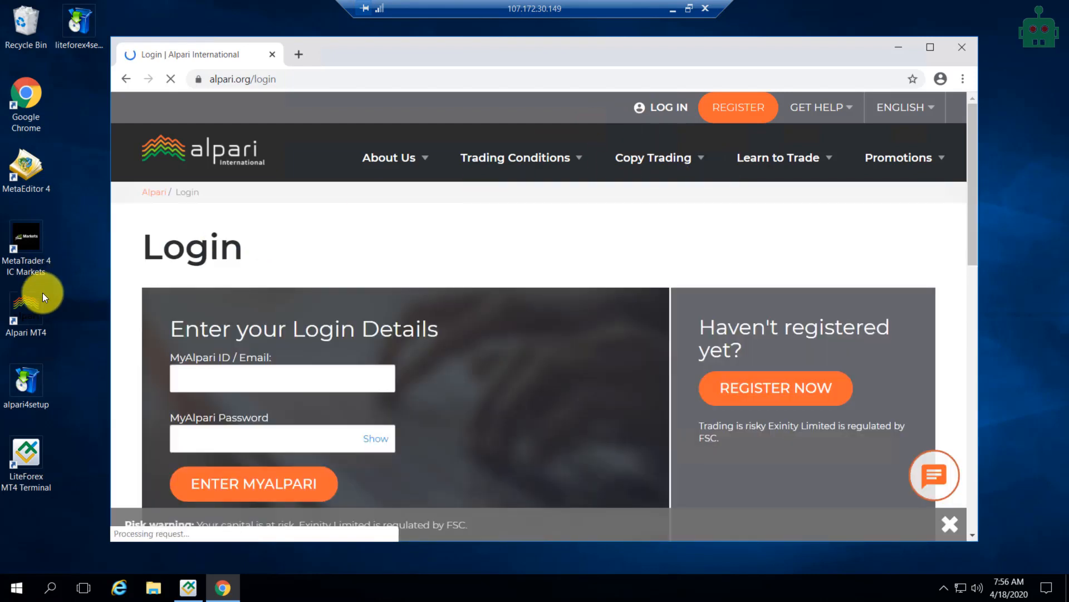
click(34, 388)
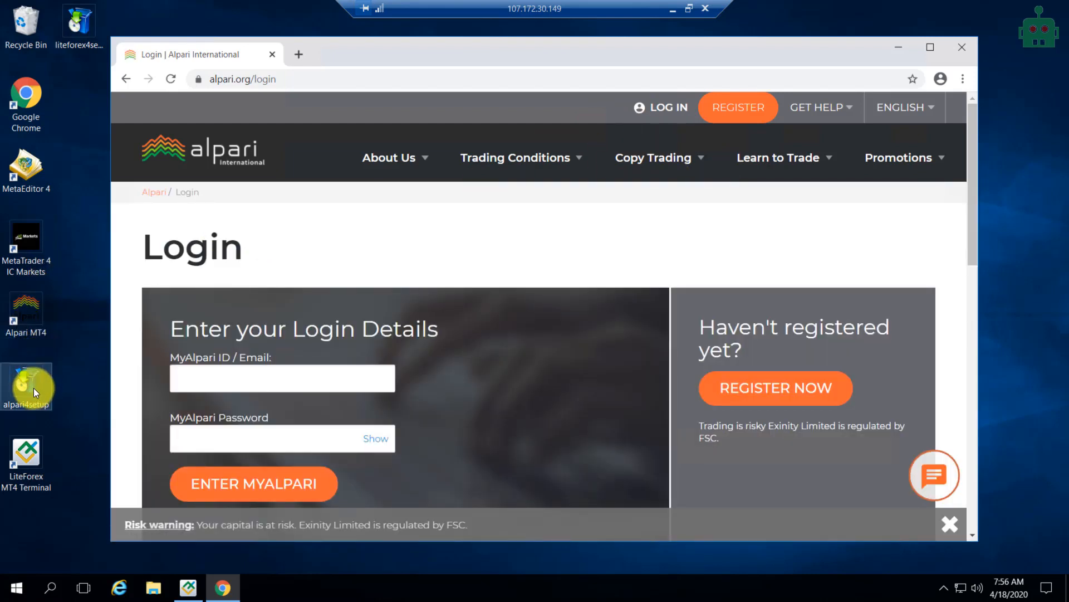
Step: Run alpari4setup, accept the license to install MetaTrader 4, and finish the installer
double_click(33, 387)
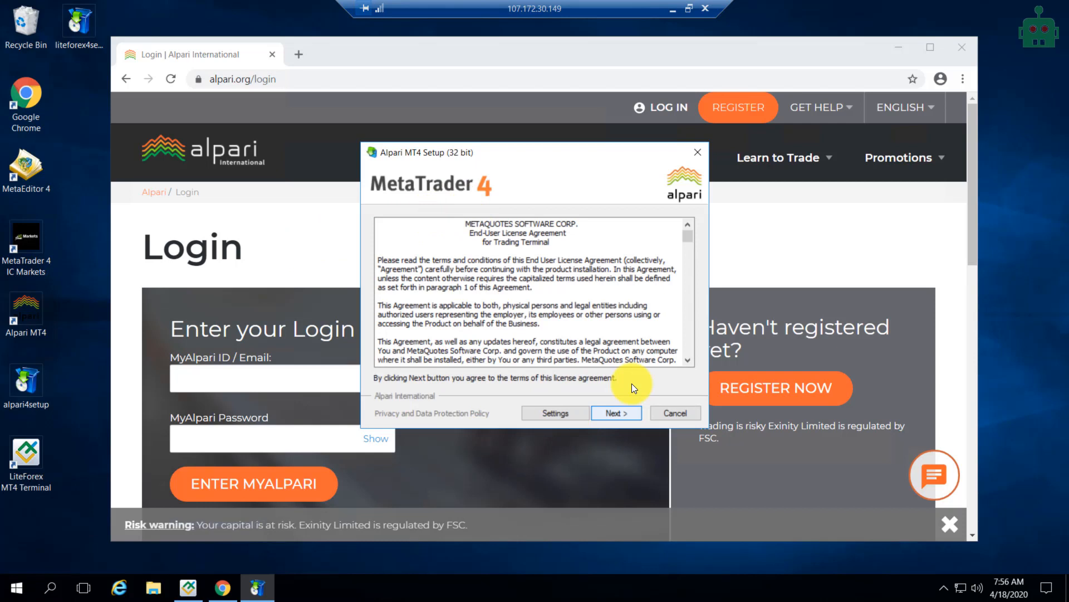
click(628, 412)
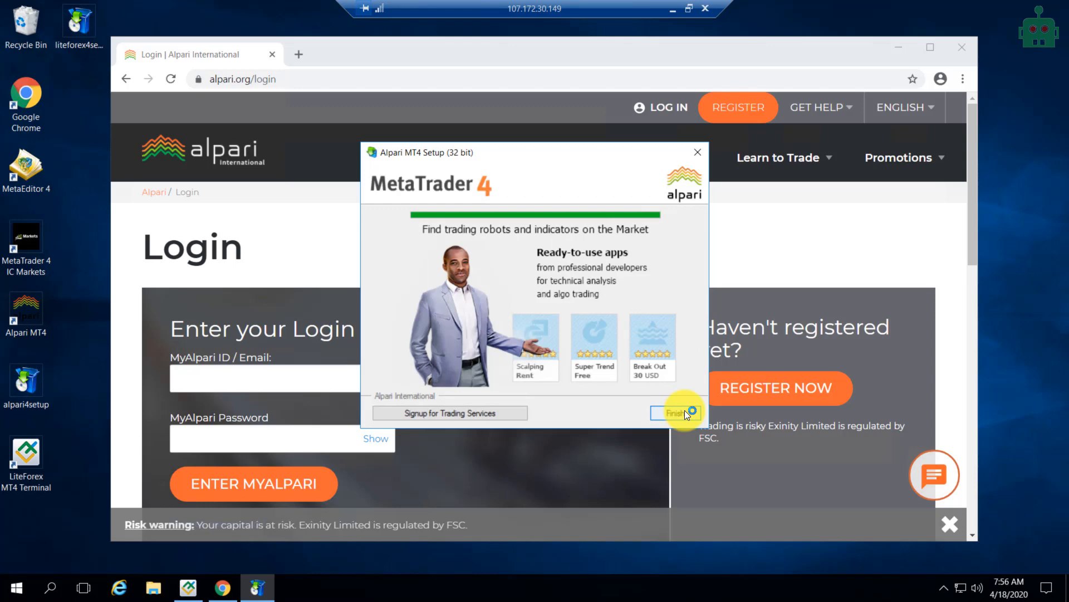
click(685, 410)
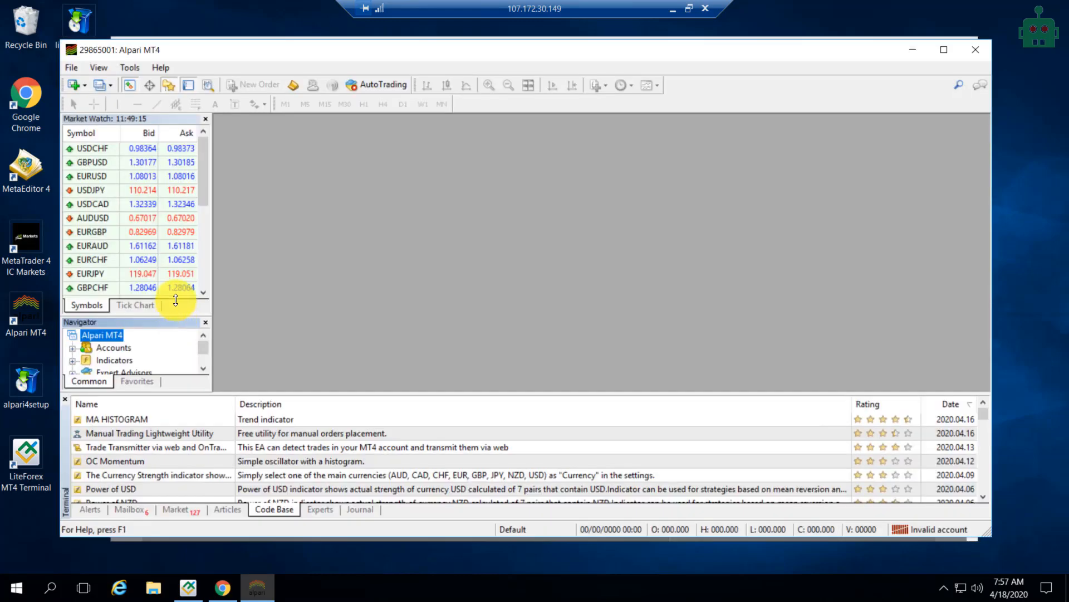
Step: Open the Alpari MT4 terminal's data folder from the File menu
drag(176, 316, 176, 276)
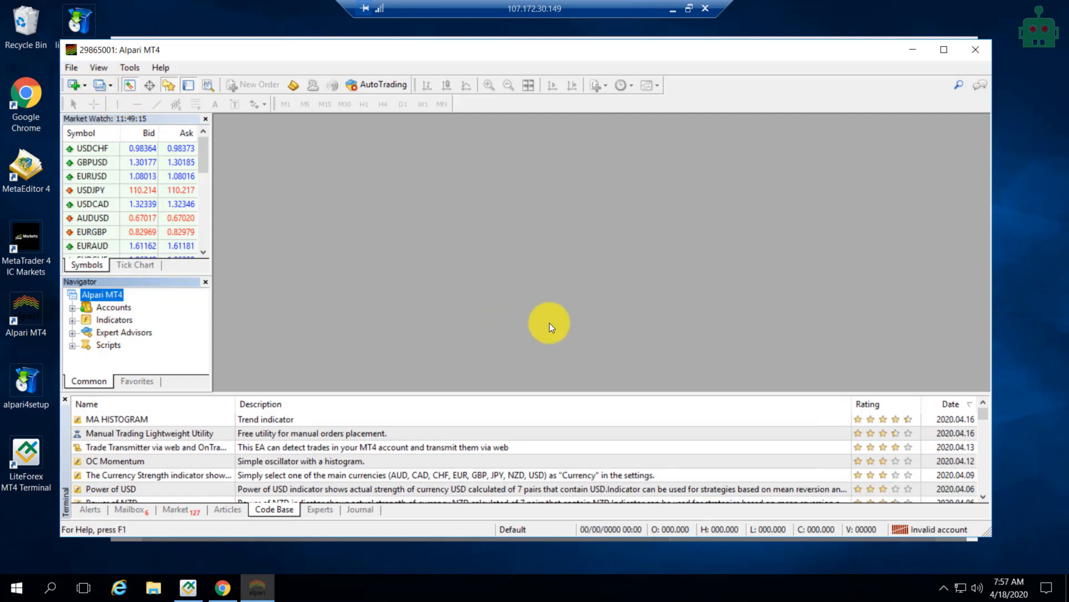
click(74, 67)
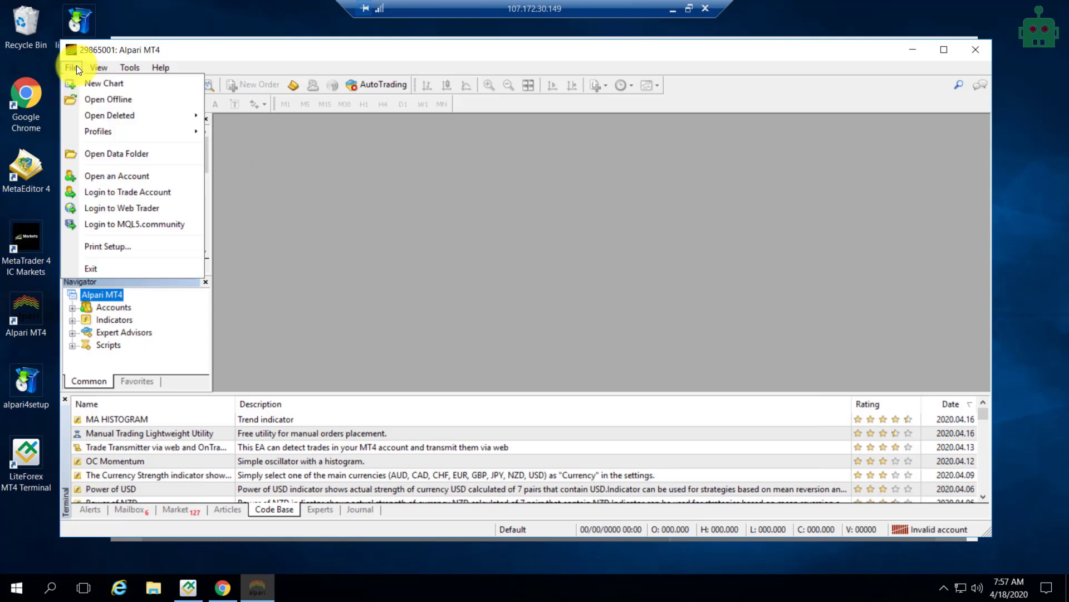
click(143, 152)
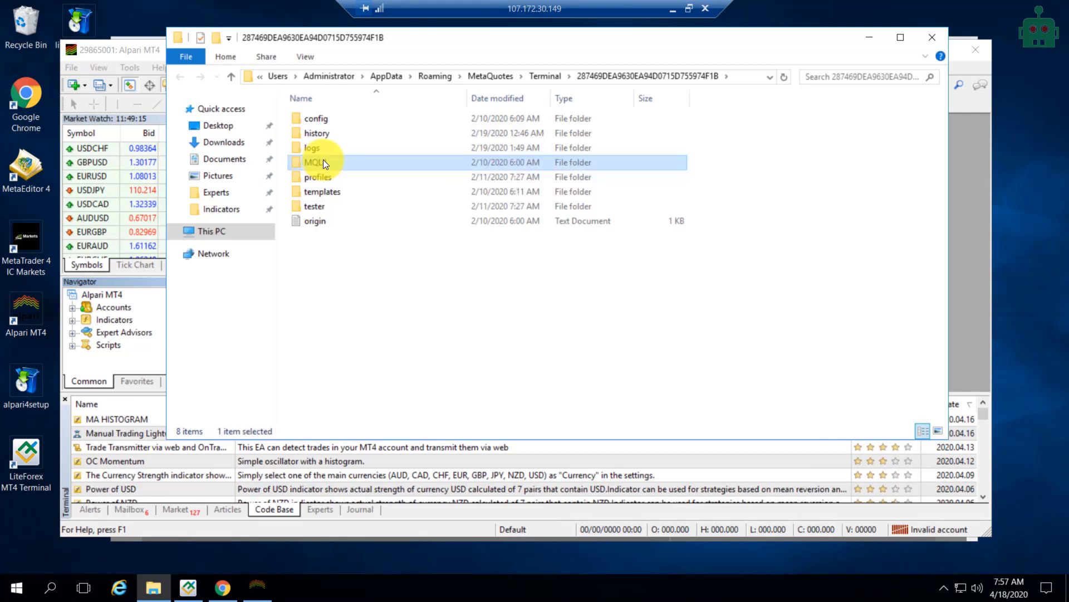
Step: Look inside the MQL4 folder, then close File Explorer to return to Alpari MT4
double_click(322, 161)
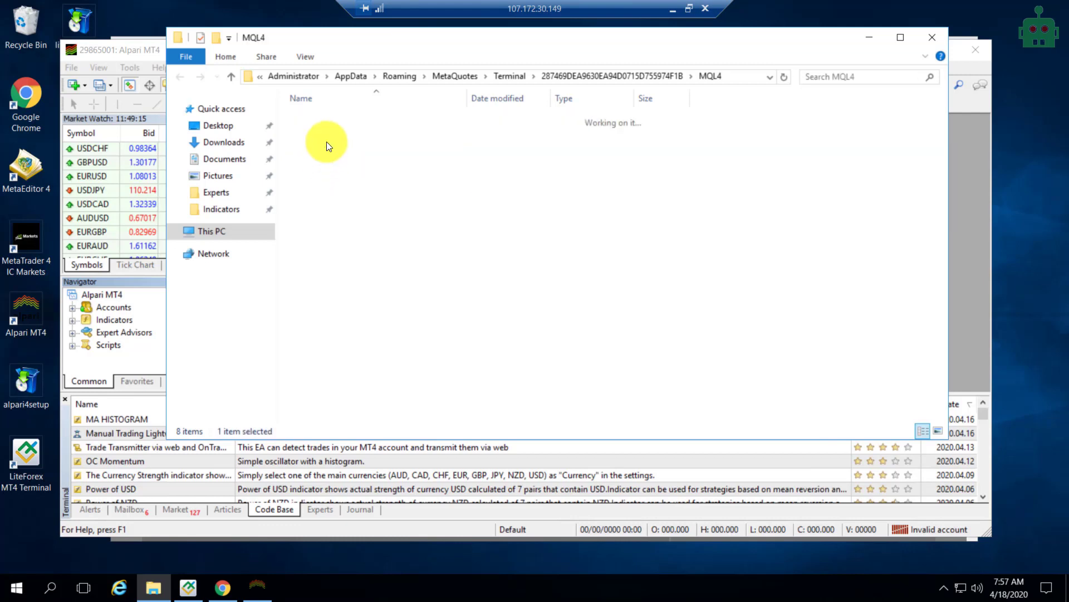
click(932, 36)
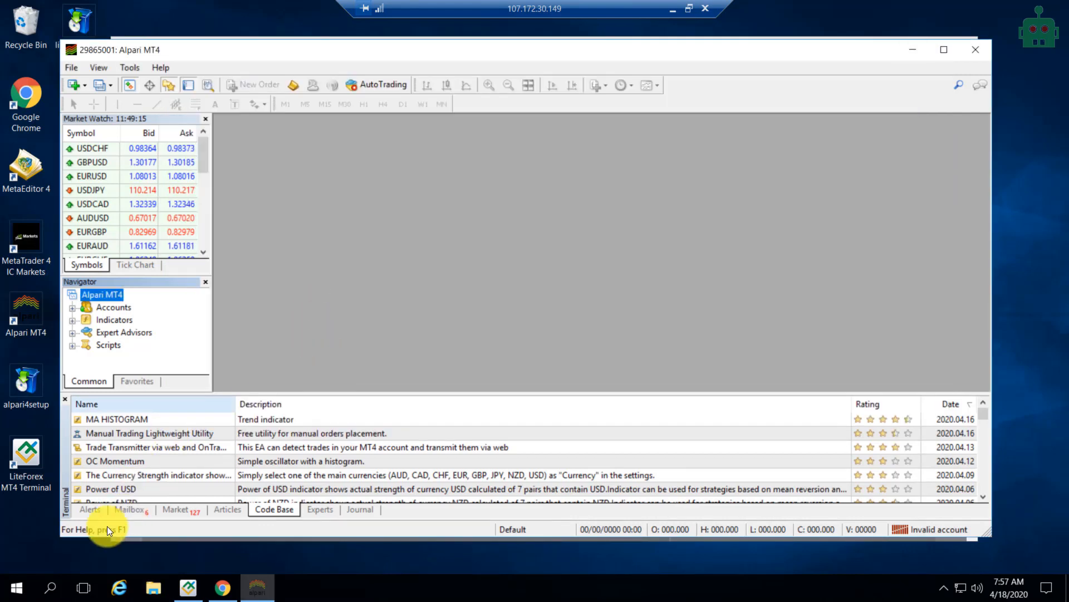
Step: Show the MT4 Alerts list, close the leftover Chrome window, and minimize the remote session to the local PC
click(89, 509)
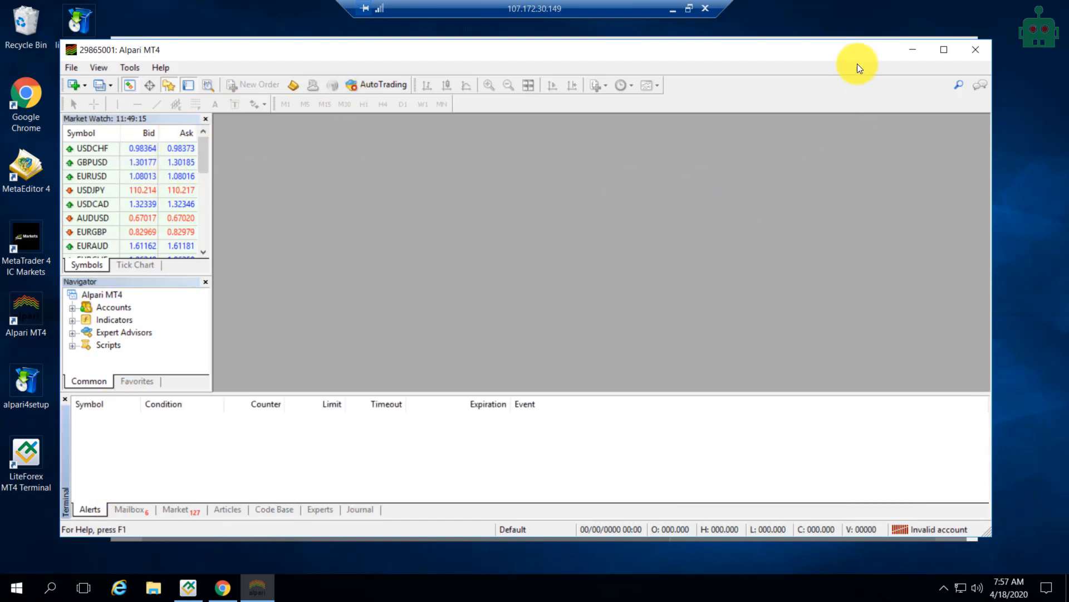
drag(858, 65, 896, 59)
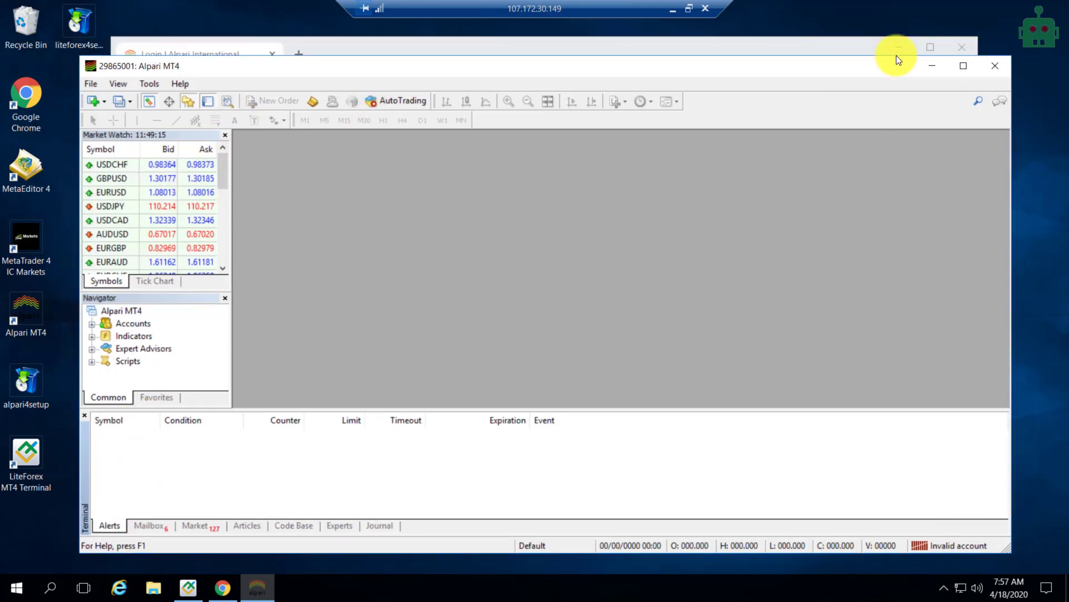
click(963, 51)
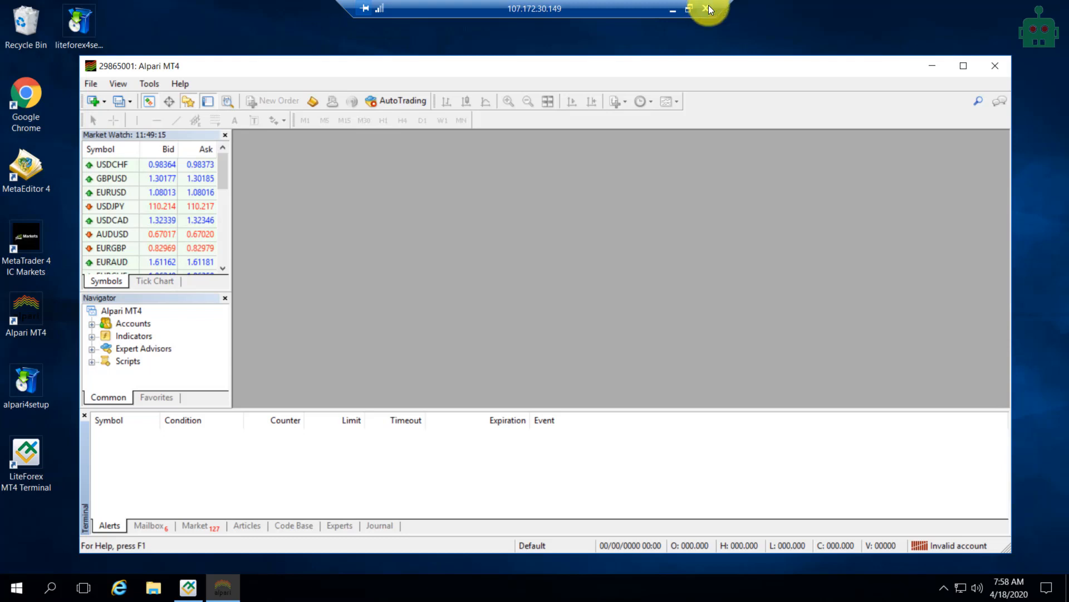
click(709, 5)
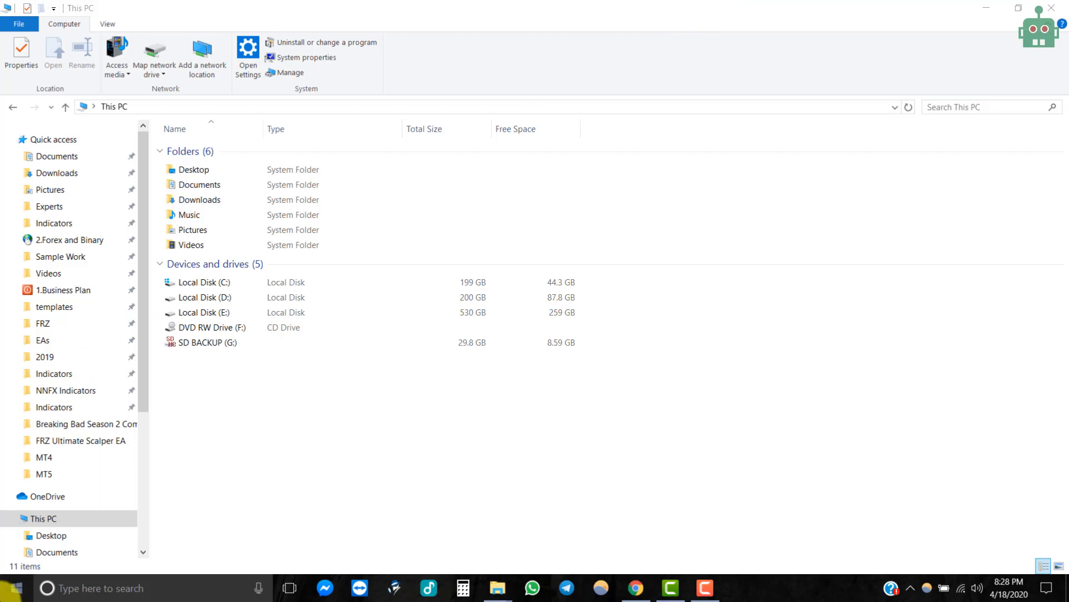
Step: Search Windows for 'remo' and relaunch Remote Desktop Connection locally
click(17, 588)
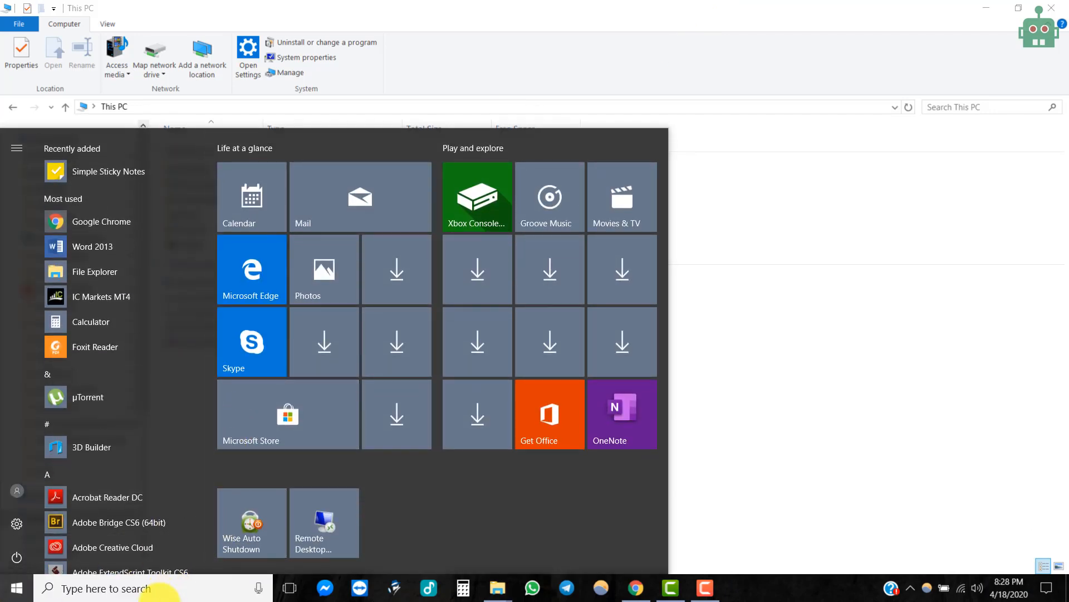
click(151, 588)
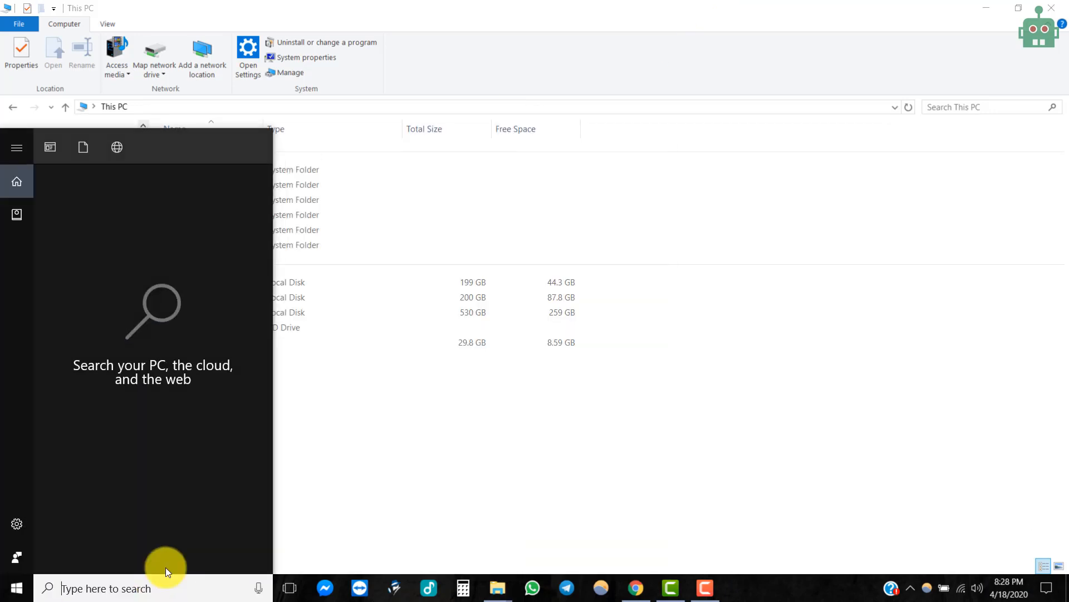
text(remo)
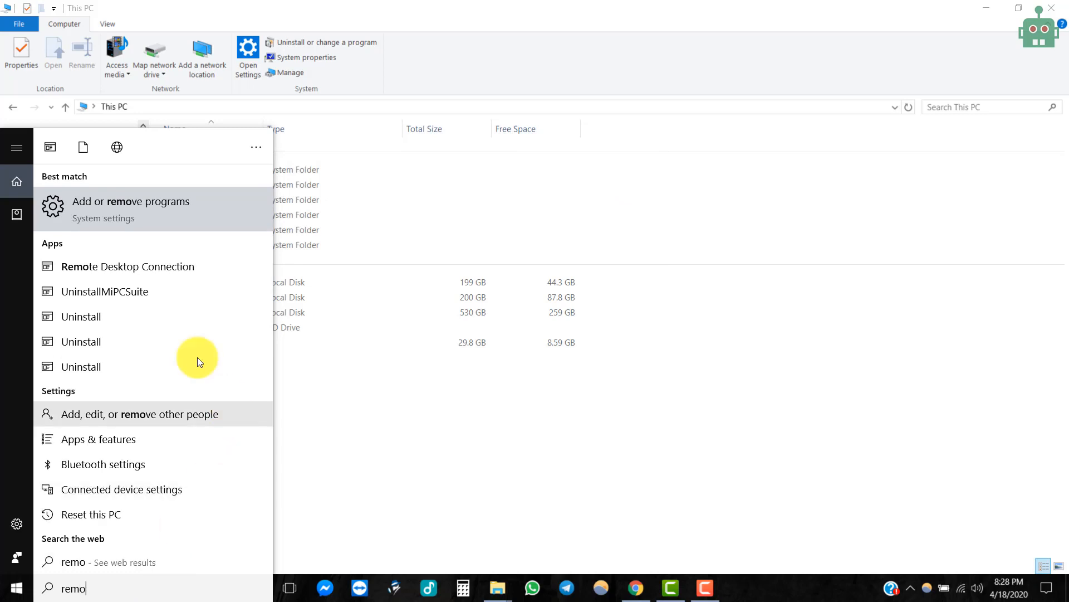
click(166, 266)
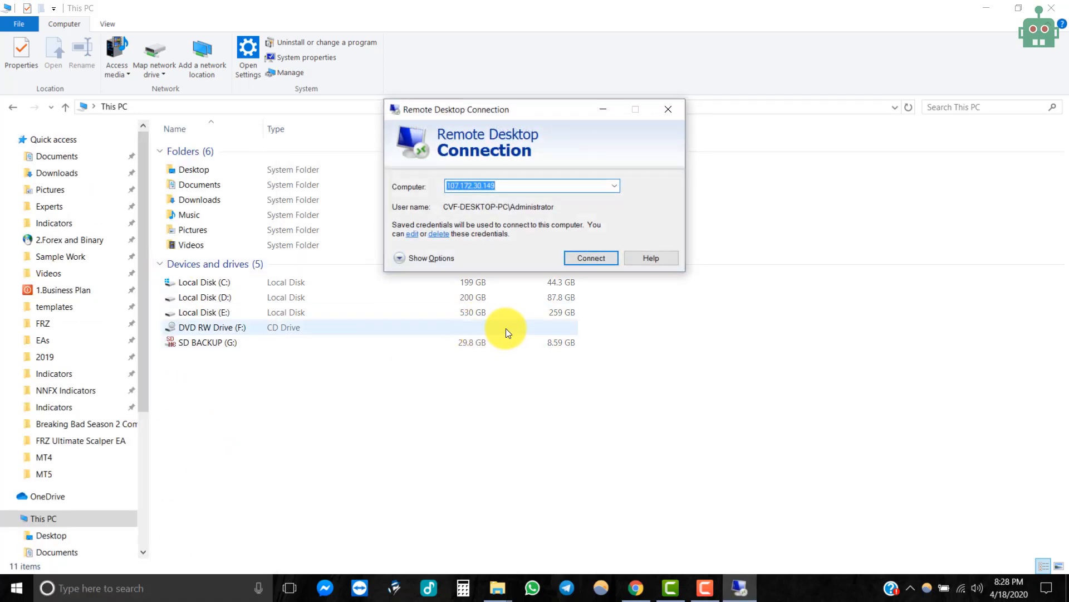
Step: Pin Remote Desktop Connection to the taskbar and reconnect to the VPS at 107.172.30.149
right_click(745, 586)
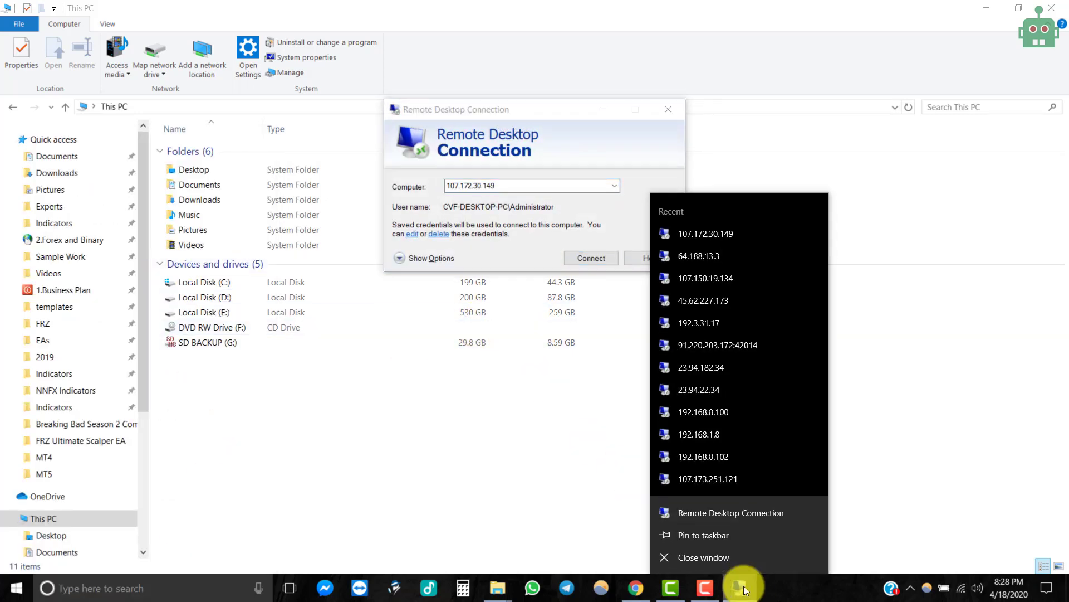
click(727, 538)
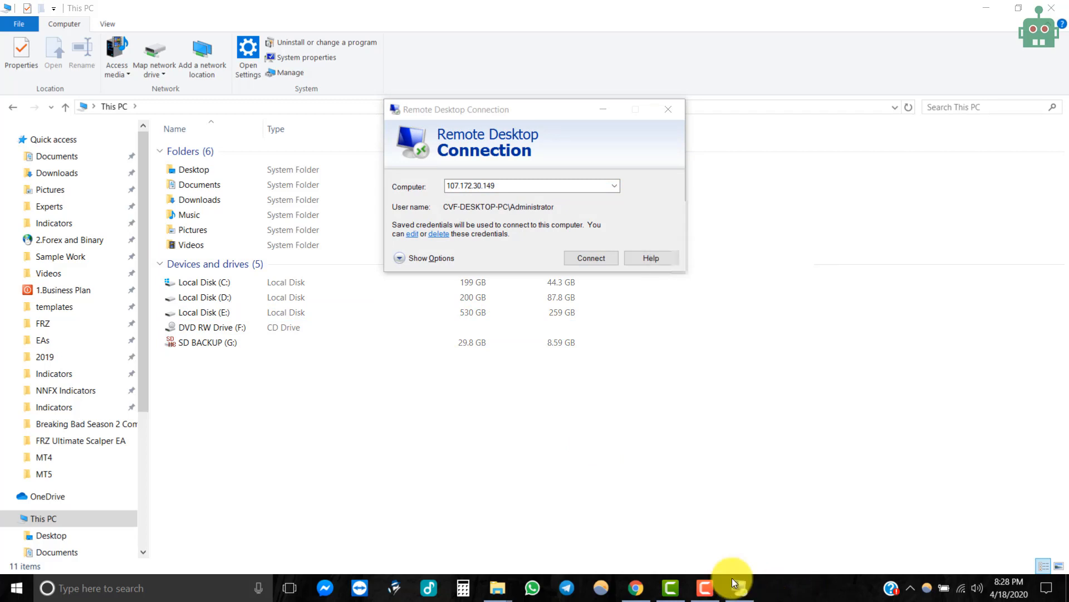
click(588, 262)
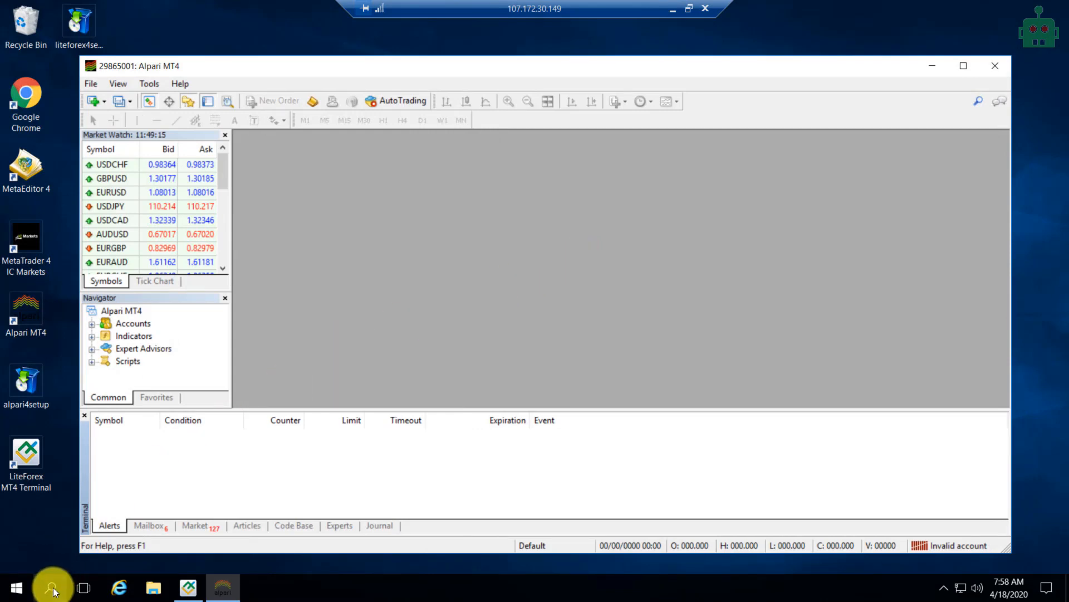
Step: Open the Windows Startup folder on the VPS via Run with 'shell:startup'
key(super+x)
text(r)
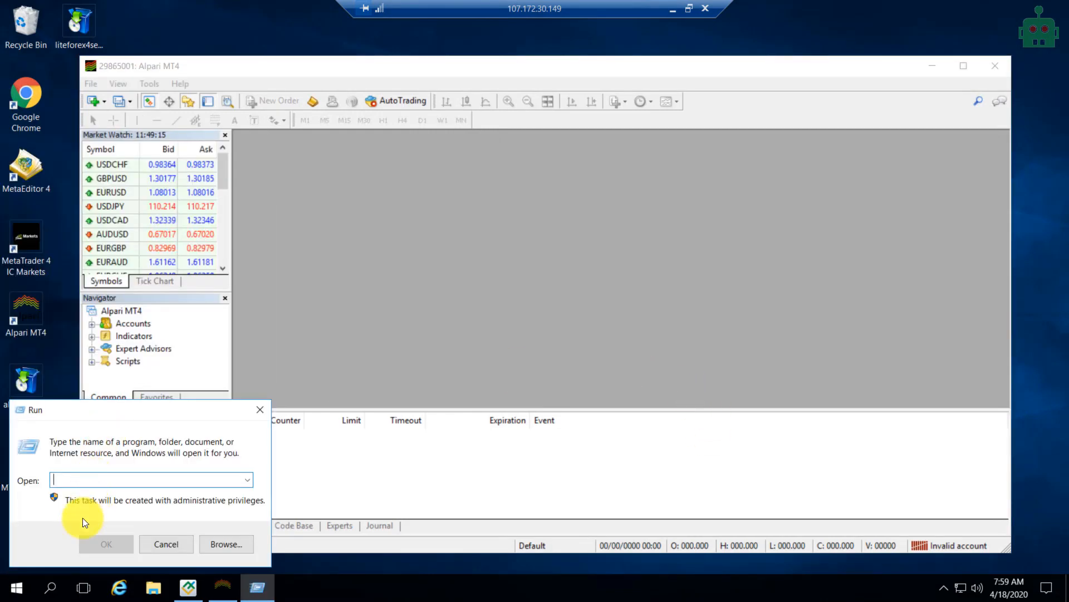
text(shell)
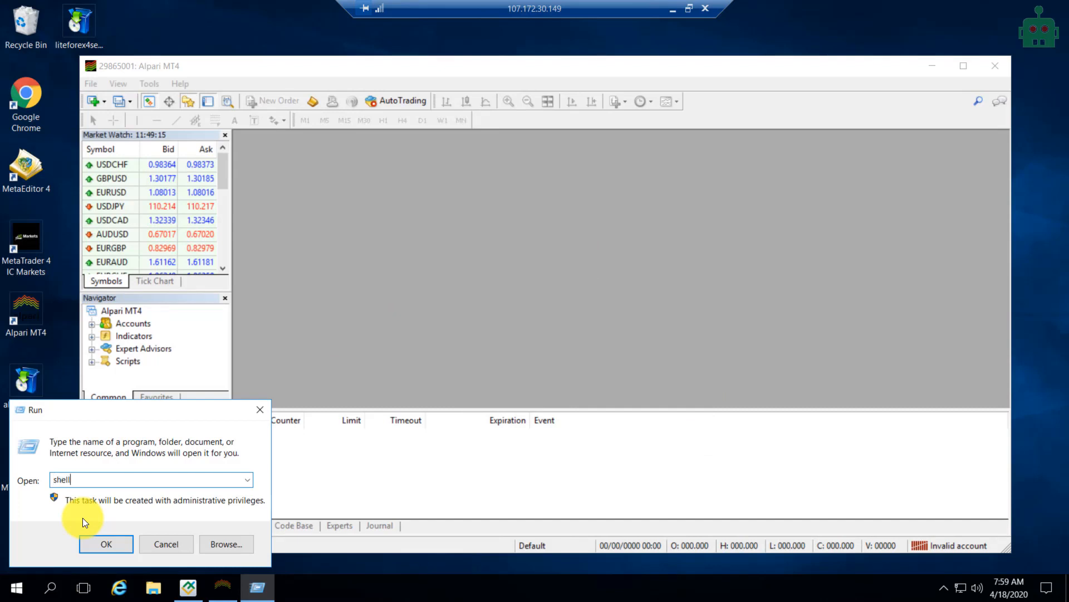
text(:startup)
key(Return)
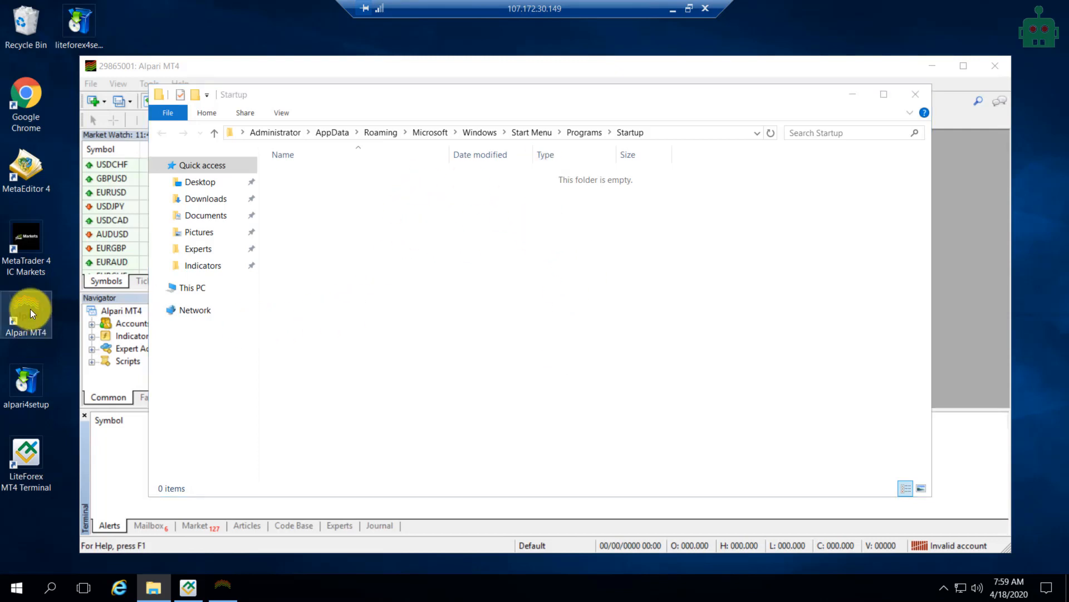
Step: Drag the Alpari MT4 desktop shortcut into the Startup folder
drag(30, 309, 416, 272)
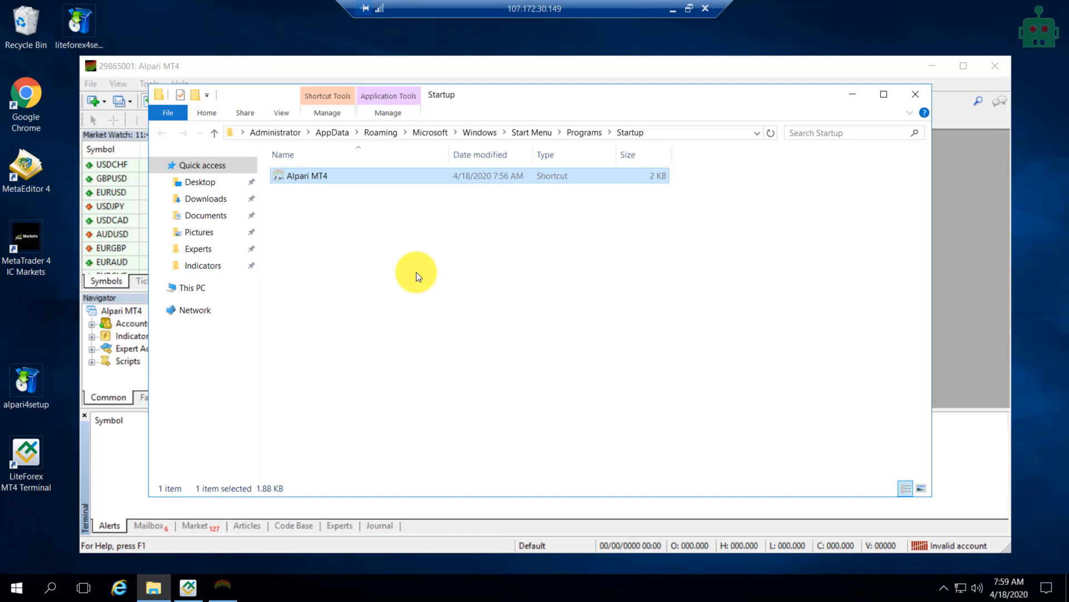
click(917, 98)
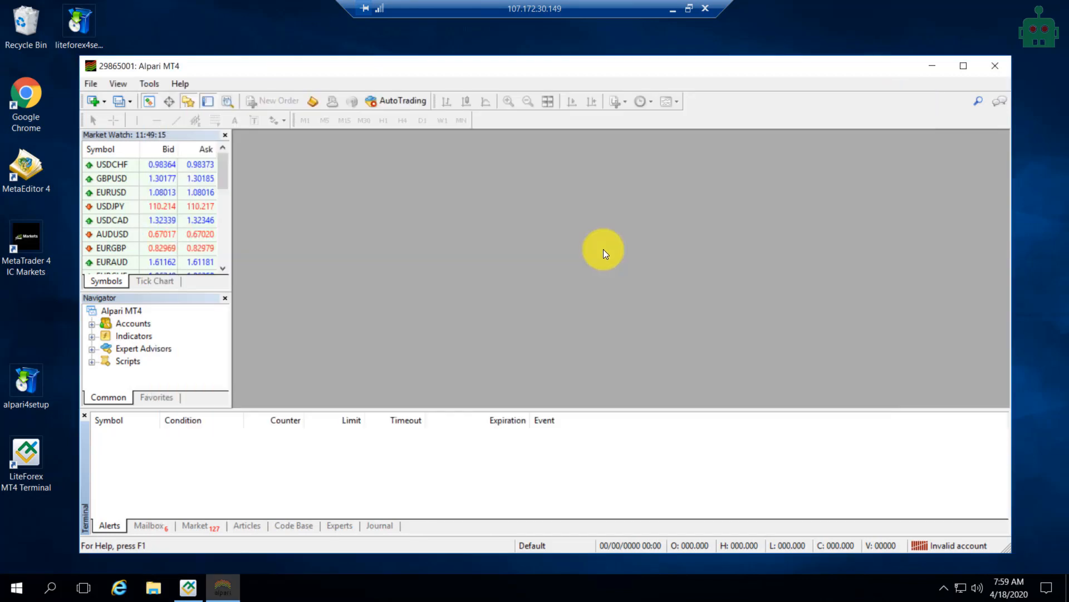